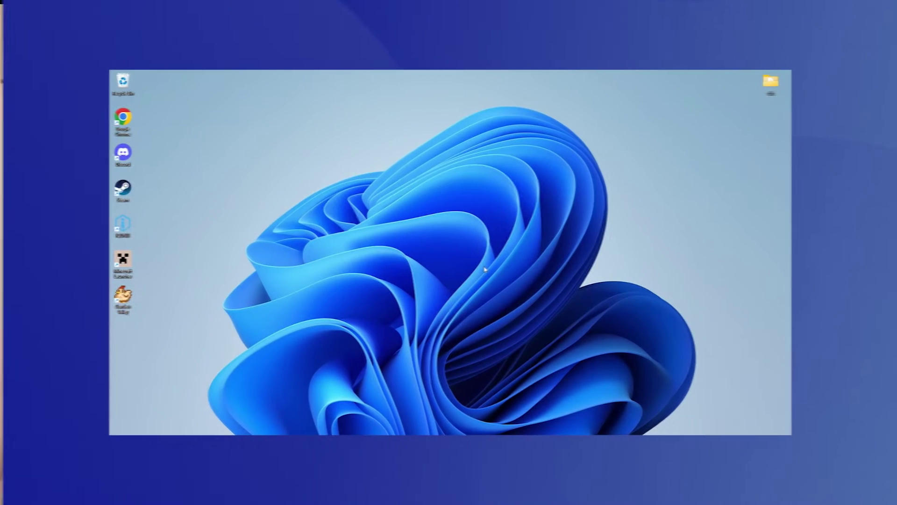
- Permanently empty the Recycle Bin from its desktop context menu
{"action": "right_click", "coordinate": [125, 88]}
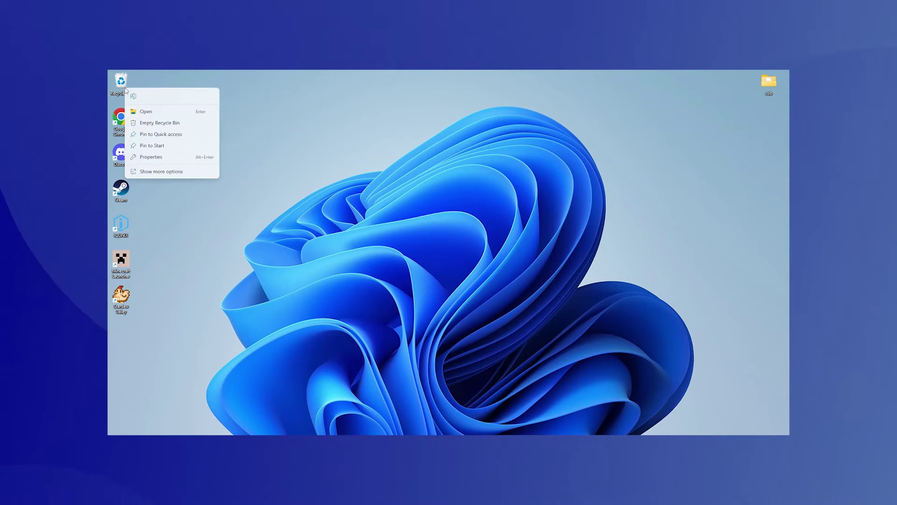
{"action": "left_click", "coordinate": [181, 123]}
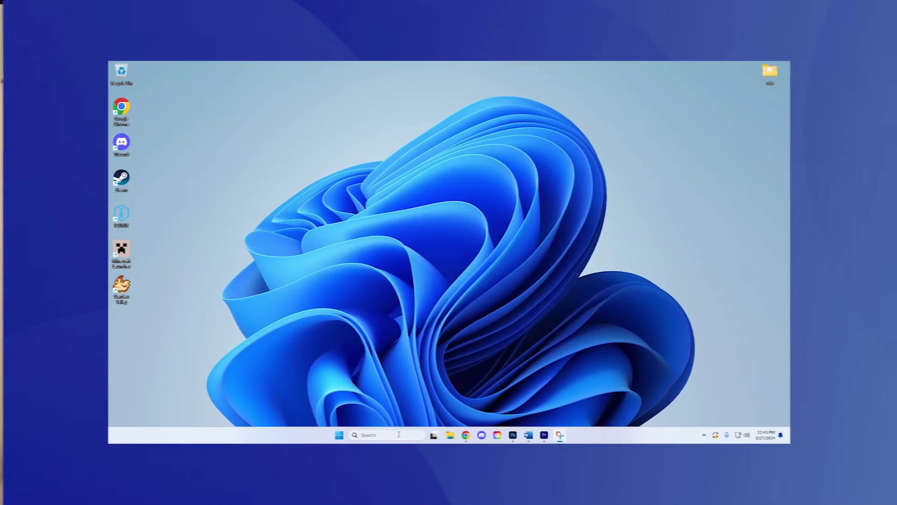
- Open Control Panel by searching 'con' in Windows search
{"action": "left_click", "coordinate": [398, 434]}
{"action": "type", "text": "control Panel"}
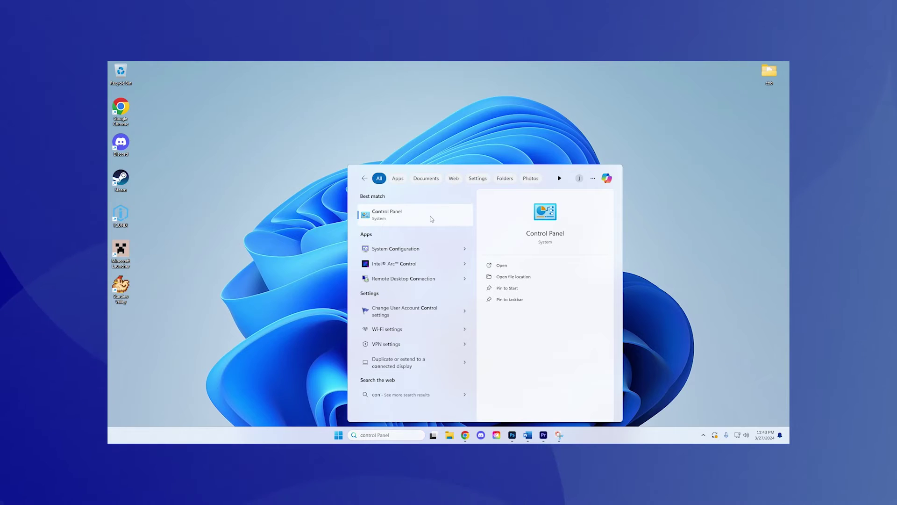
{"action": "key", "text": "Return"}
- Open Programs and Features, scroll the installed list and select Hatch Embroidery 3
{"action": "left_click", "coordinate": [369, 266]}
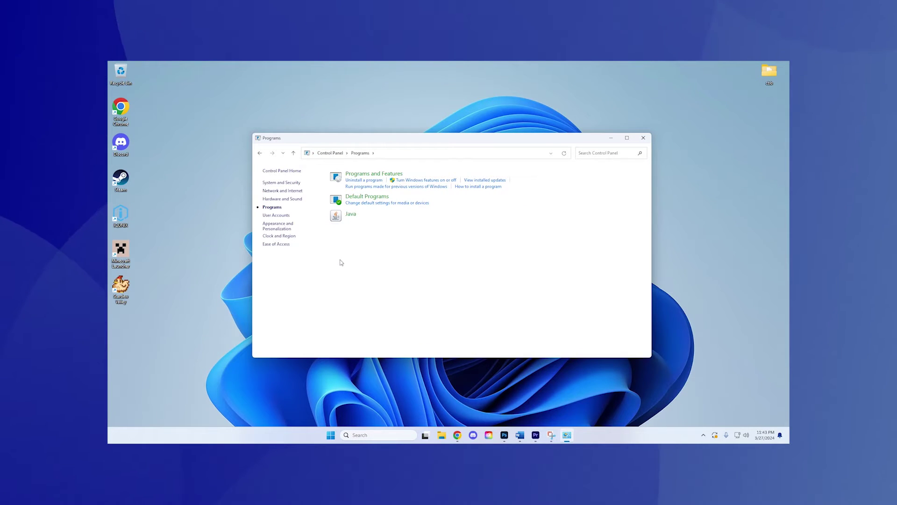
{"action": "left_click", "coordinate": [384, 174]}
{"action": "scroll", "coordinate": [400, 262], "scroll_direction": "down", "scroll_amount": 10}
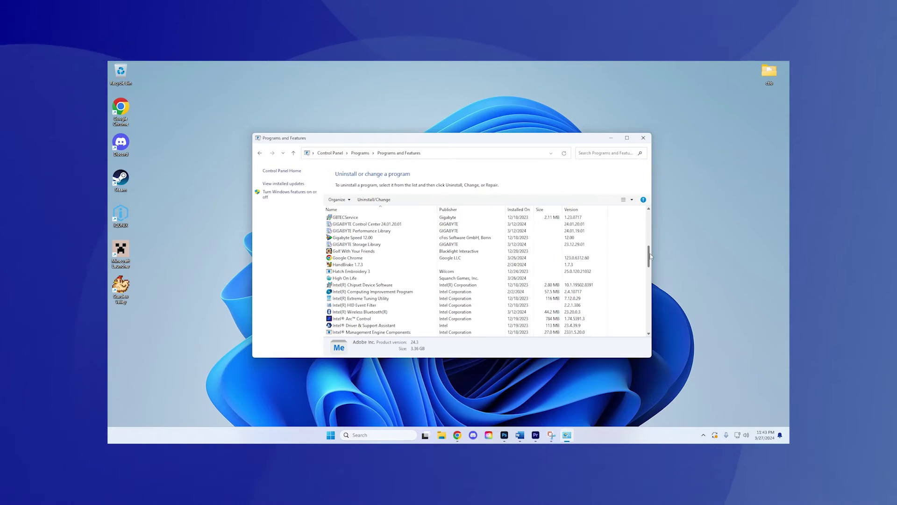
{"action": "left_click", "coordinate": [415, 271]}
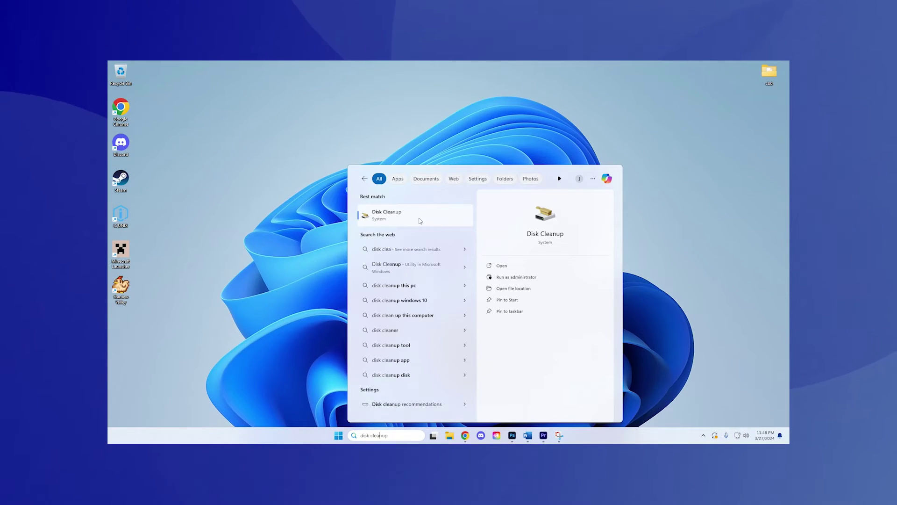
- Run Disk Cleanup on drive C: and permanently delete the checked downloaded program and temporary internet files
{"action": "left_click", "coordinate": [418, 217]}
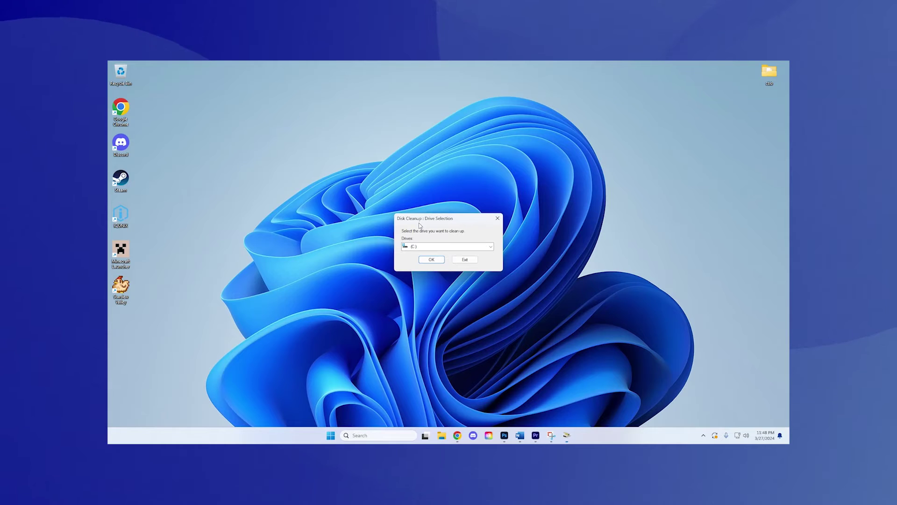
{"action": "left_click", "coordinate": [438, 261]}
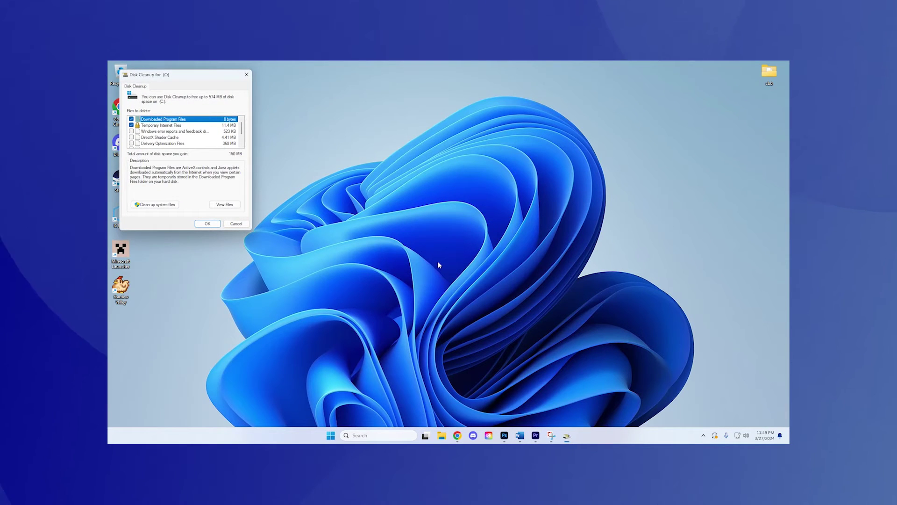
{"action": "left_click_drag", "start_coordinate": [193, 79], "coordinate": [459, 153]}
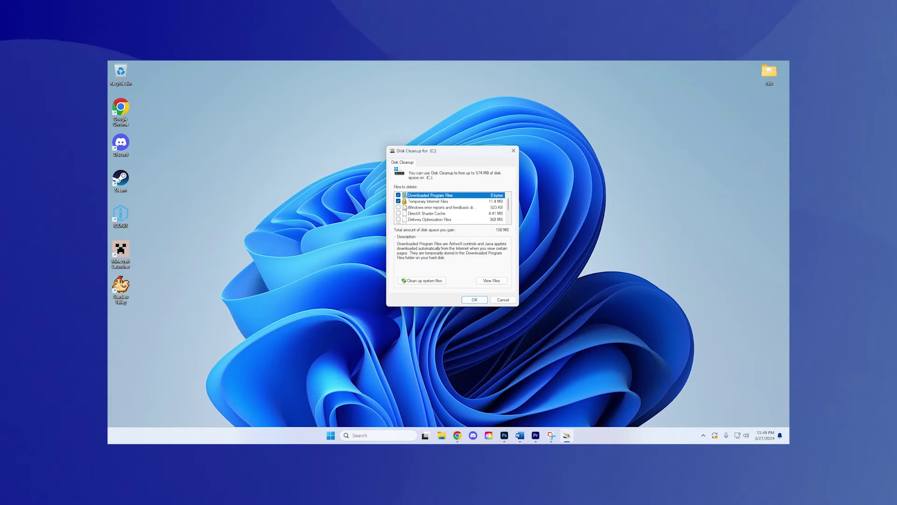
{"action": "left_click", "coordinate": [475, 300]}
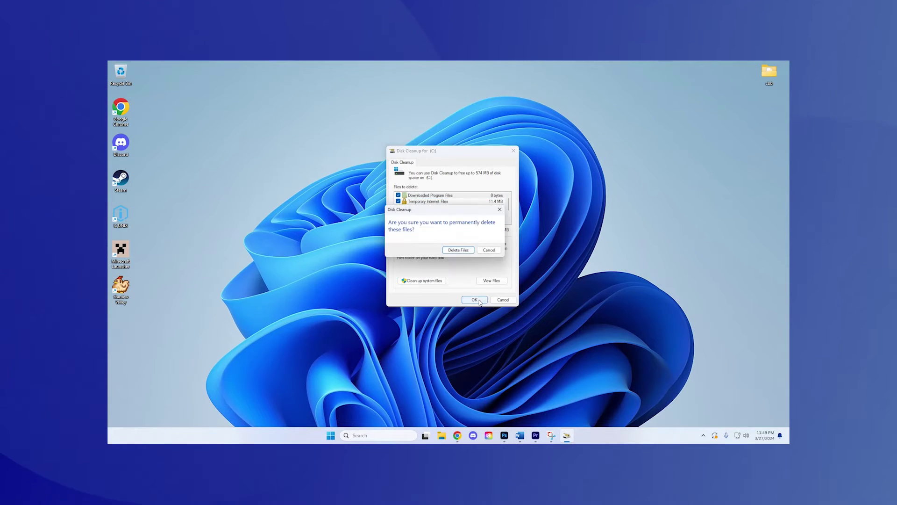
{"action": "left_click", "coordinate": [461, 251]}
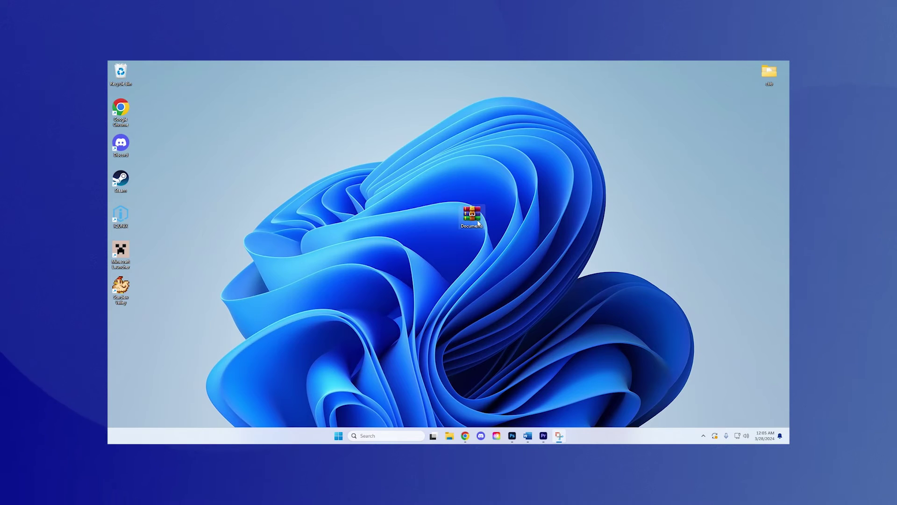
- Open the Documents archive on the desktop
{"action": "double_click", "coordinate": [482, 223]}
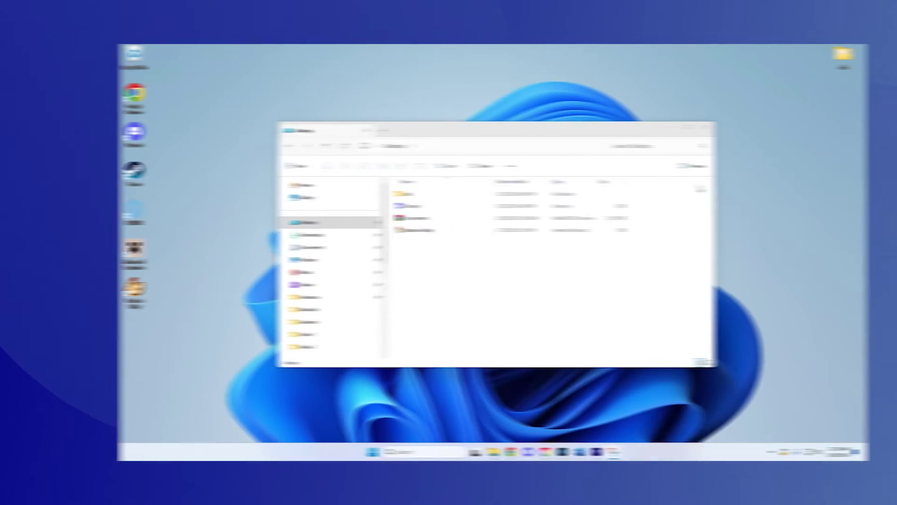
- Extract Documents.zip with WinRAR, skip the password prompt, and check the four extracted files
{"action": "left_click", "coordinate": [412, 221]}
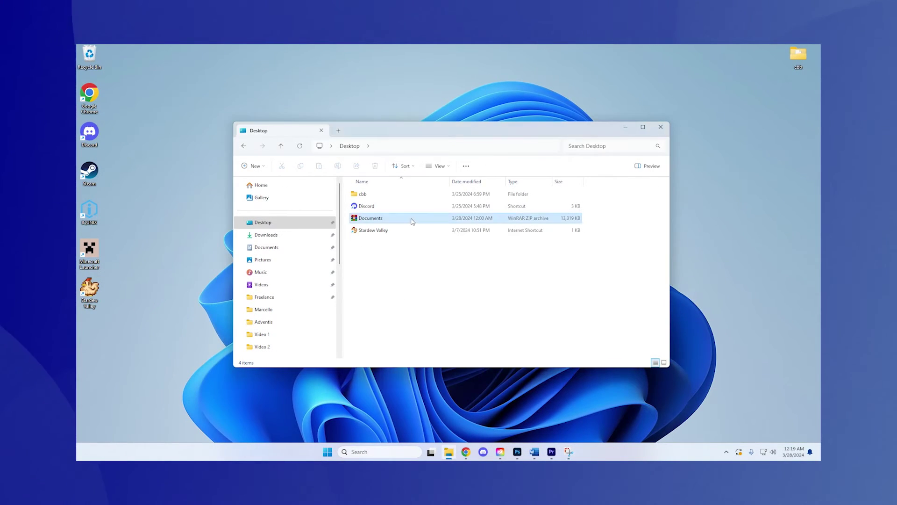
{"action": "right_click", "coordinate": [395, 221]}
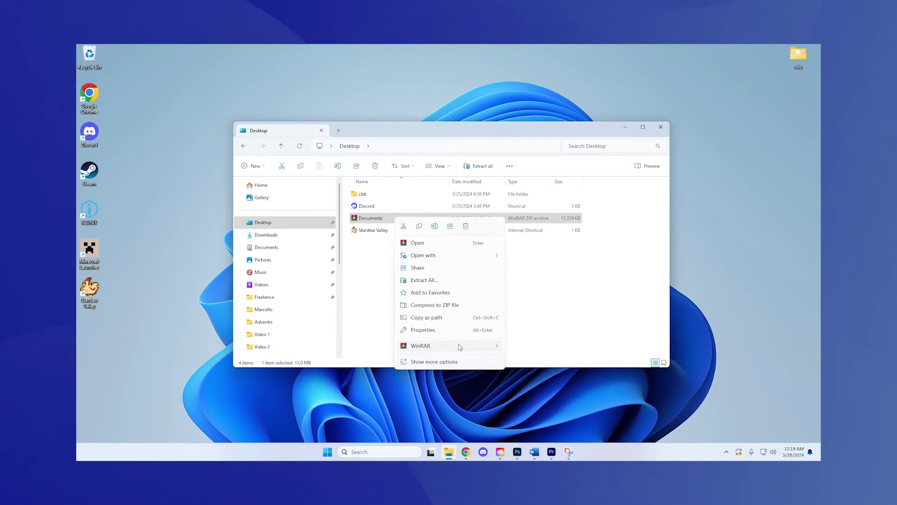
{"action": "mouse_move", "coordinate": [476, 350]}
{"action": "left_click", "coordinate": [544, 360]}
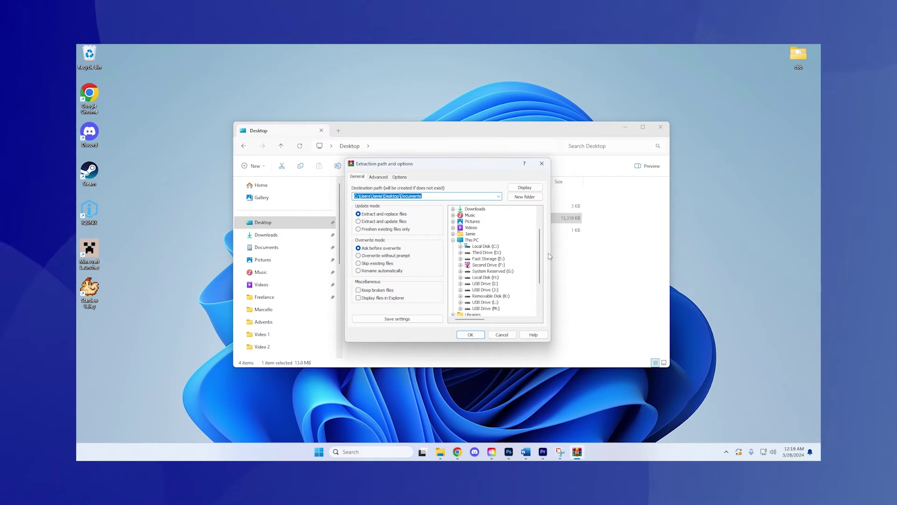
{"action": "left_click_drag", "start_coordinate": [541, 244], "coordinate": [541, 219]}
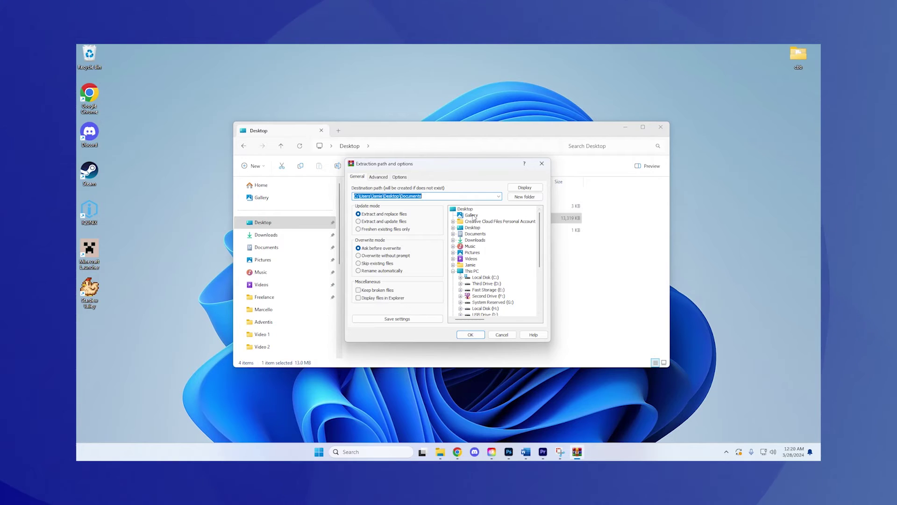
{"action": "left_click", "coordinate": [472, 335]}
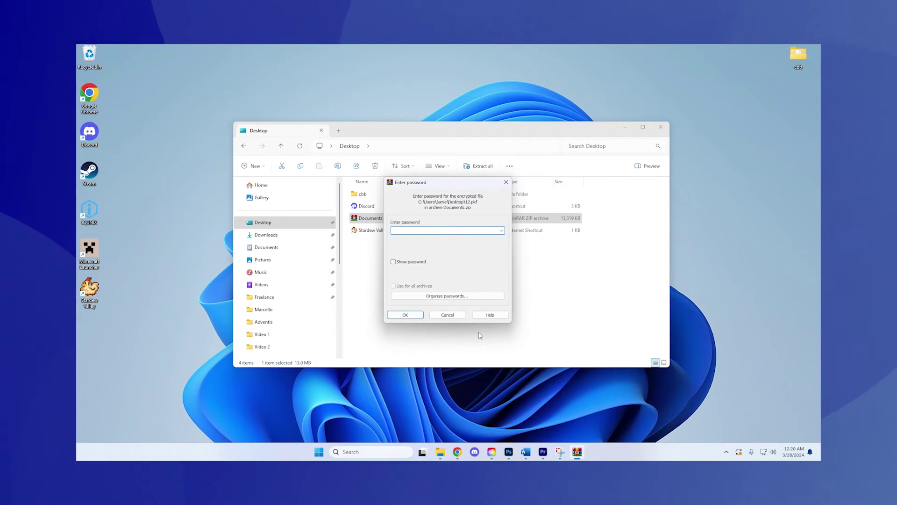
{"action": "key", "text": "Return"}
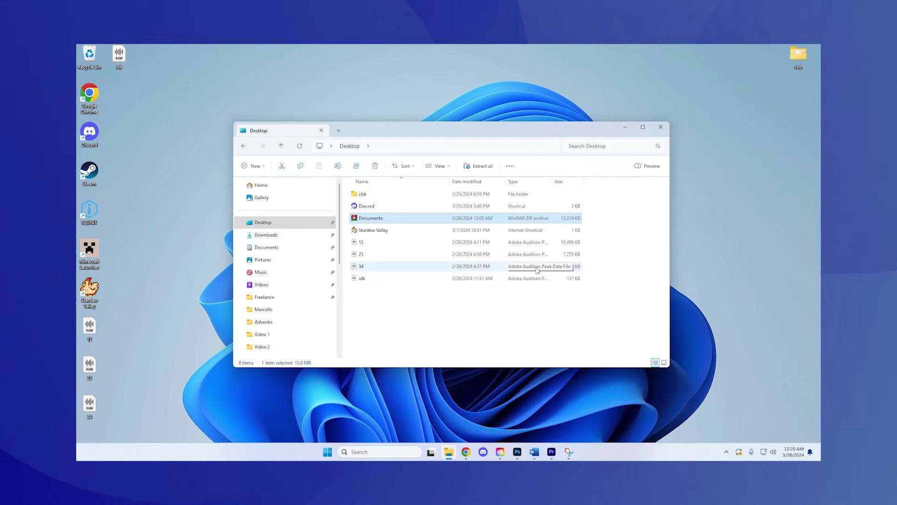
{"action": "left_click_drag", "start_coordinate": [400, 324], "coordinate": [383, 241]}
{"action": "left_click", "coordinate": [406, 306]}
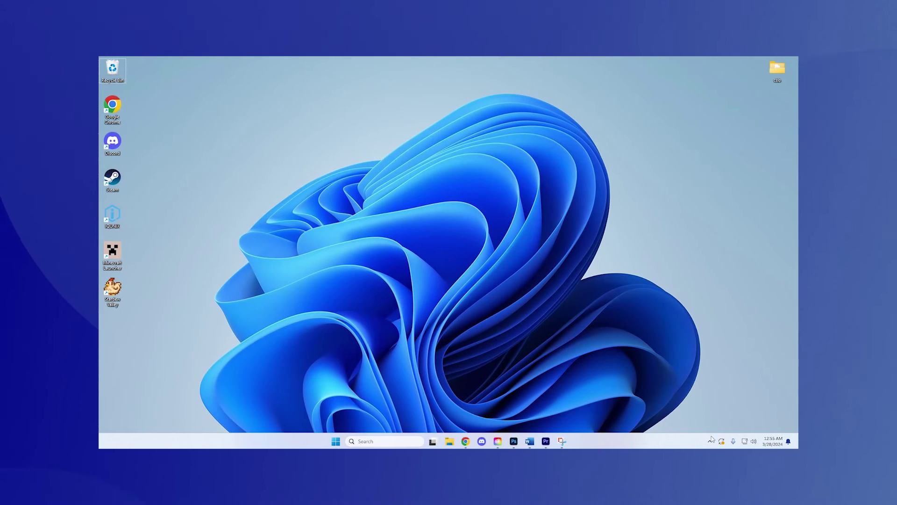
- Switch Real-time protection Off under Windows Security's Virus & threat protection settings
{"action": "left_click", "coordinate": [711, 441]}
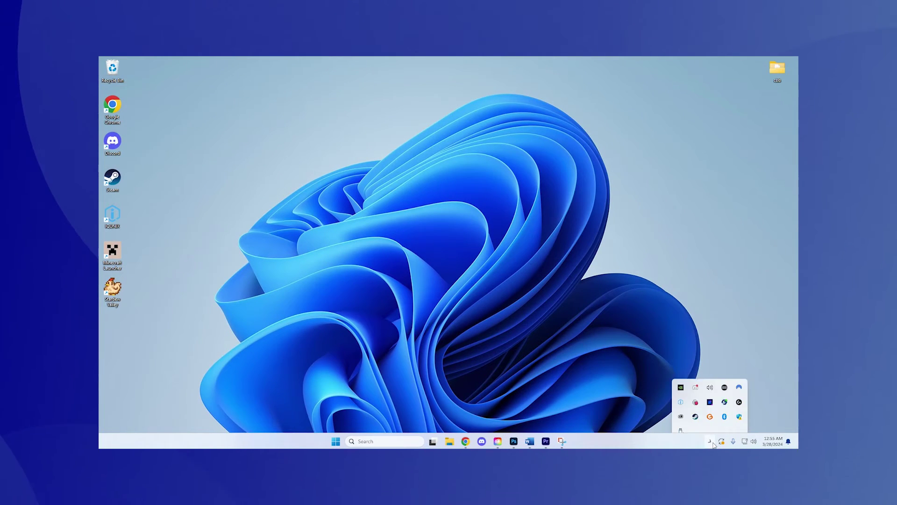
{"action": "left_click", "coordinate": [739, 405]}
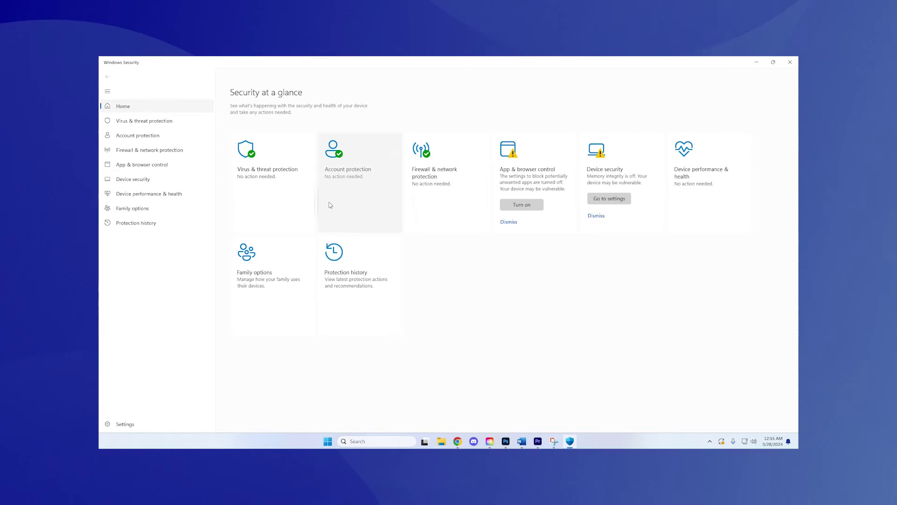
{"action": "left_click", "coordinate": [286, 185]}
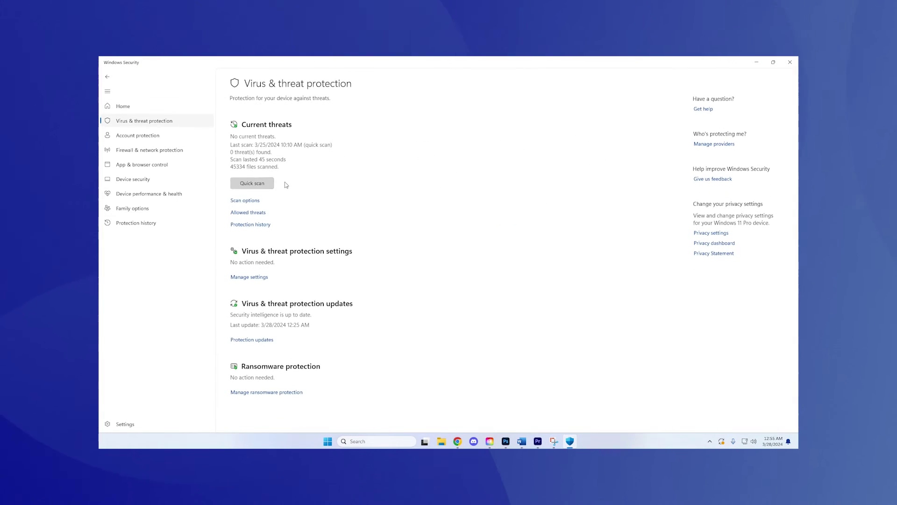
{"action": "left_click", "coordinate": [263, 279]}
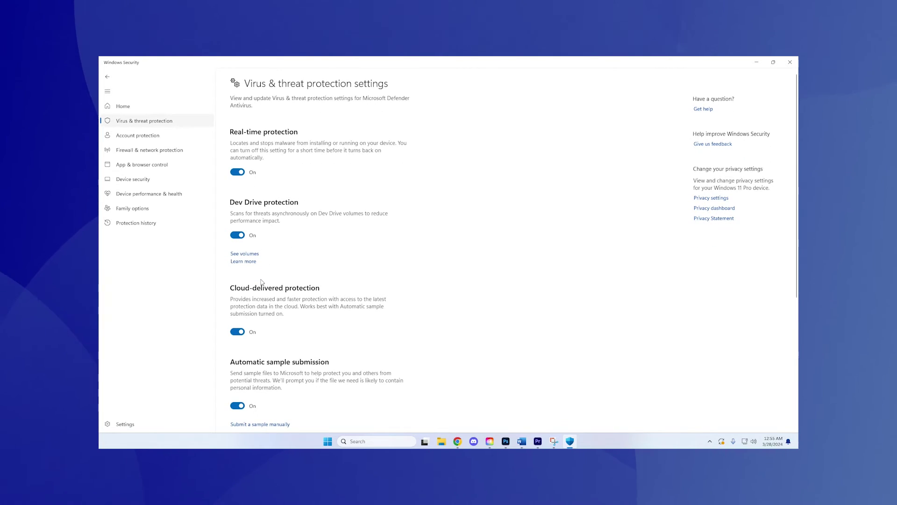
{"action": "left_click", "coordinate": [243, 173]}
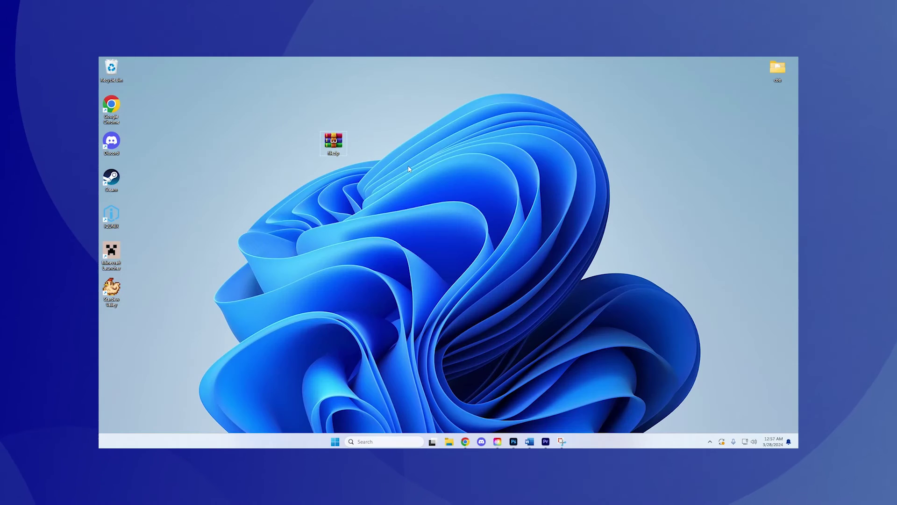
- Extract the desktop zip with WinRAR into the suggested folder beside it
{"action": "right_click", "coordinate": [336, 146]}
{"action": "mouse_move", "coordinate": [387, 265]}
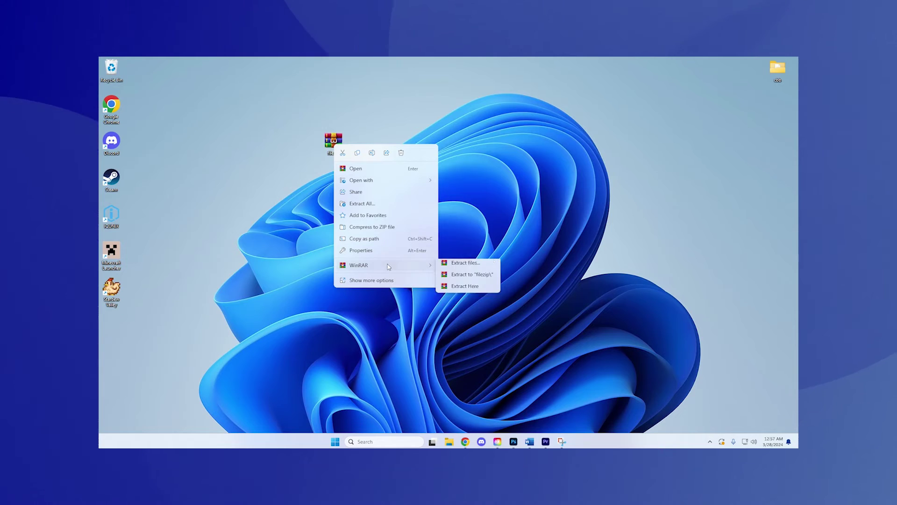
{"action": "left_click", "coordinate": [468, 279]}
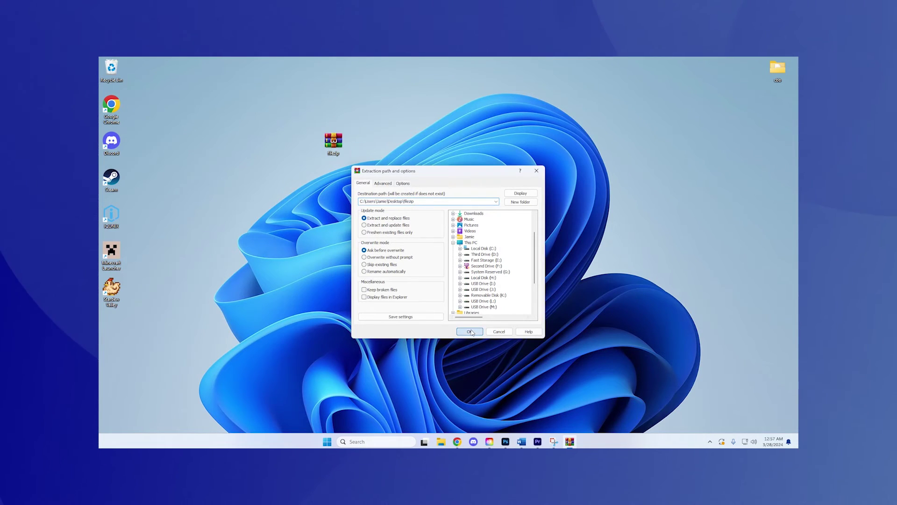
{"action": "left_click", "coordinate": [470, 331]}
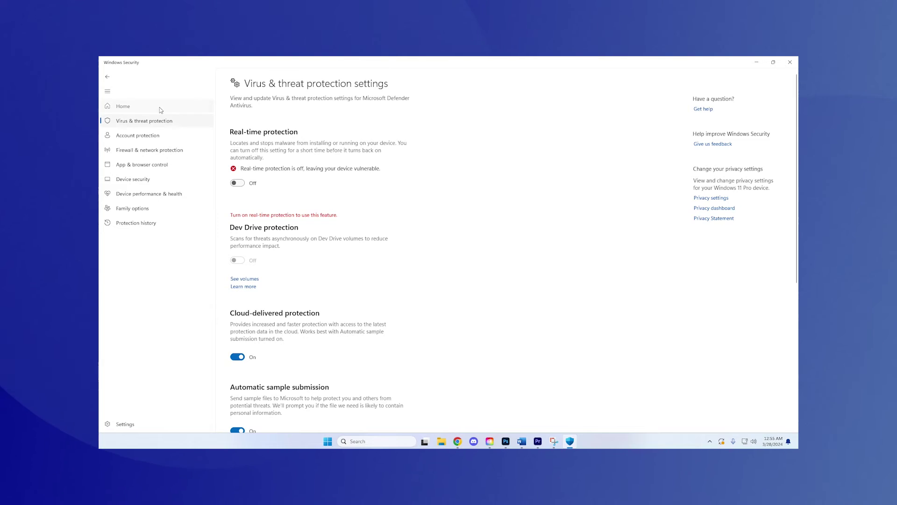
- Return to Windows Security Home and reopen Virus & threat protection's Manage settings
{"action": "left_click", "coordinate": [161, 110]}
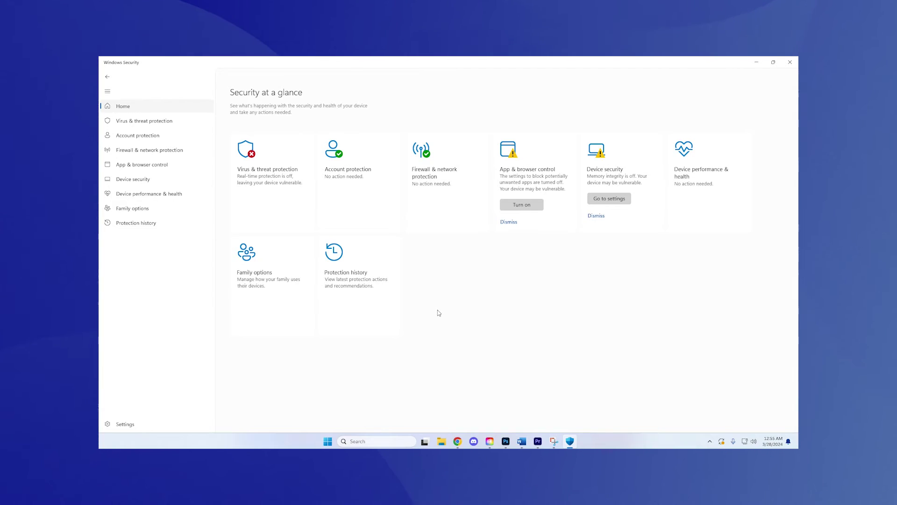
{"action": "left_click", "coordinate": [304, 197]}
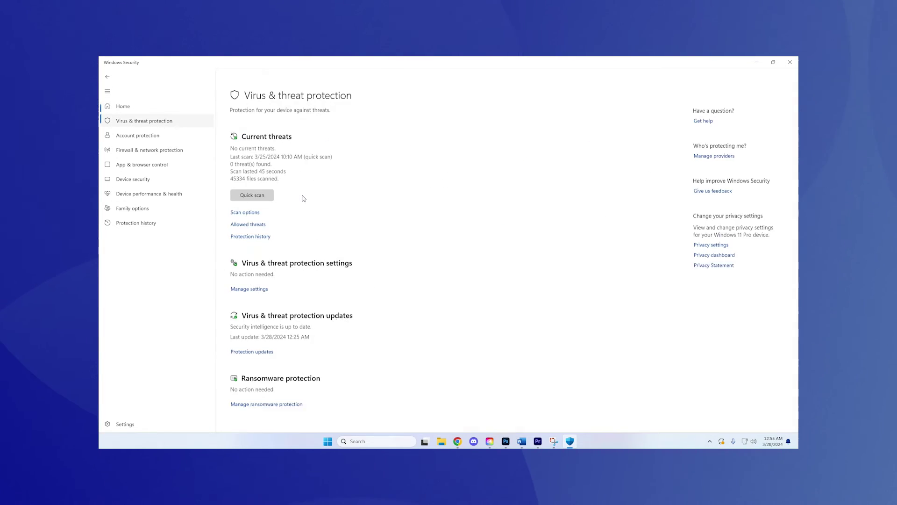
{"action": "left_click", "coordinate": [248, 277]}
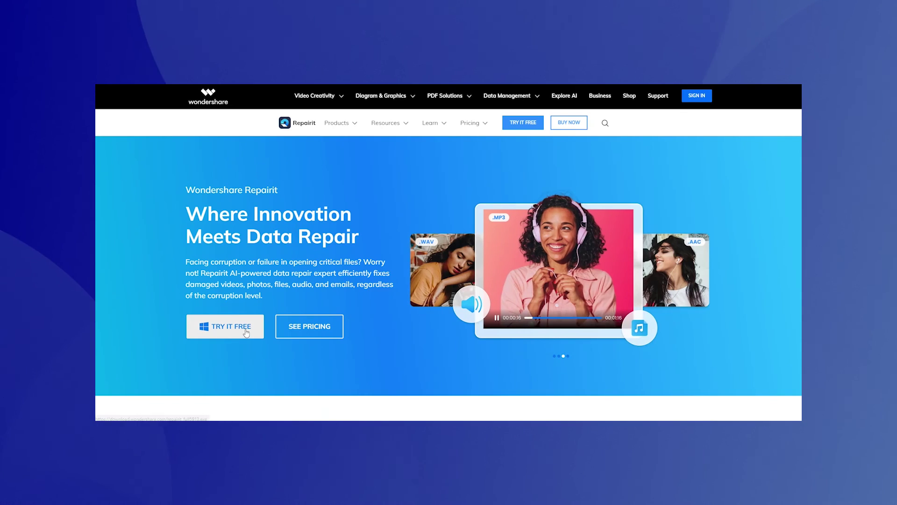
- Start the free Repairit download from the TRY IT FREE banner button
{"action": "left_click", "coordinate": [243, 330]}
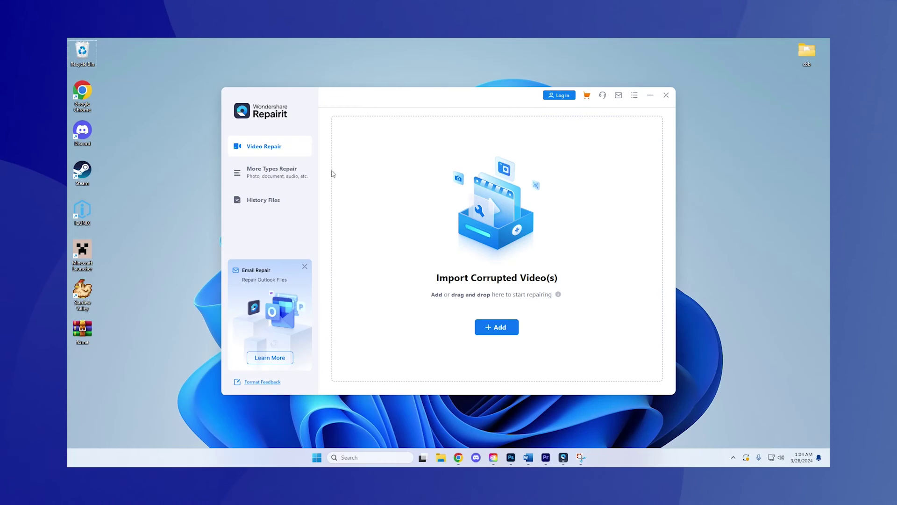
- Open File Repair under More Types Repair and browse the Desktop for fixme.zip
{"action": "left_click", "coordinate": [294, 179]}
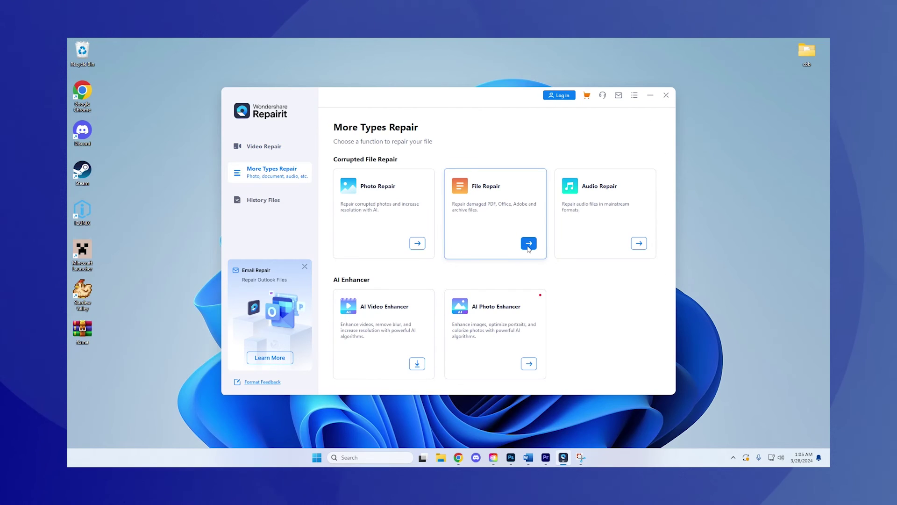
{"action": "left_click", "coordinate": [528, 243]}
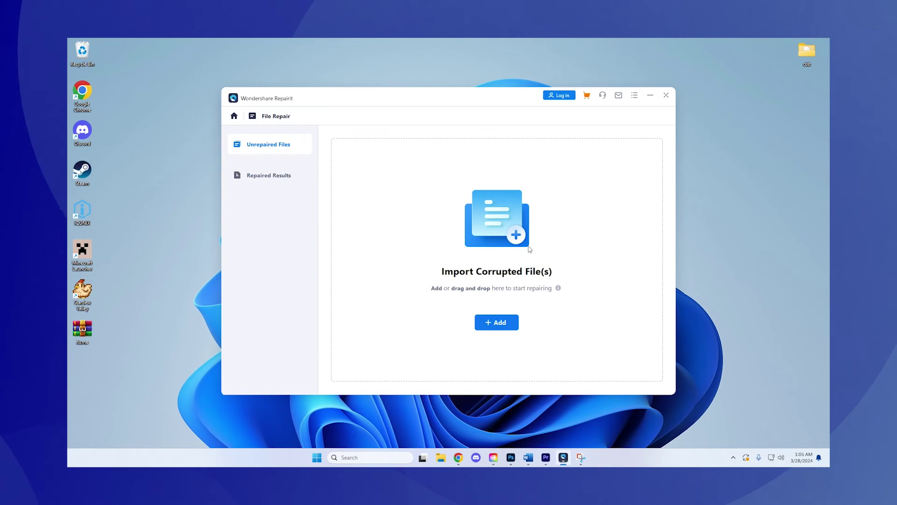
{"action": "left_click", "coordinate": [513, 329]}
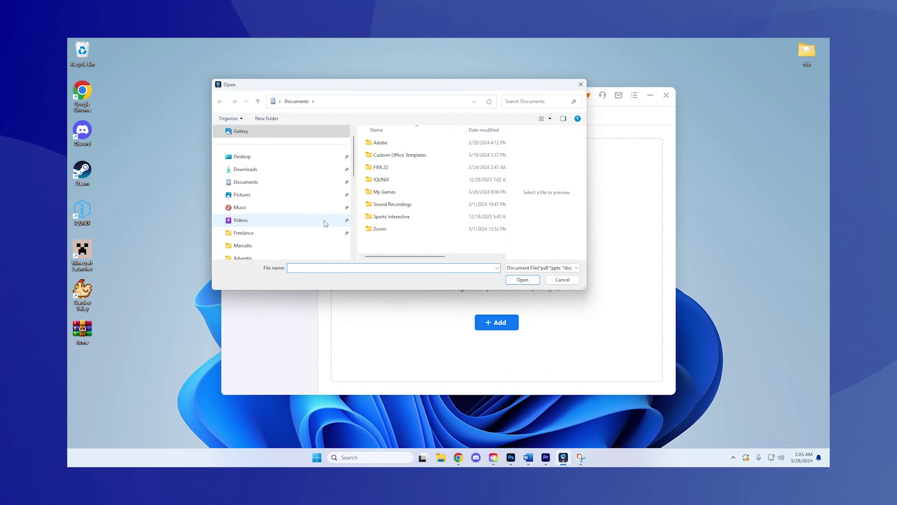
{"action": "left_click", "coordinate": [281, 160]}
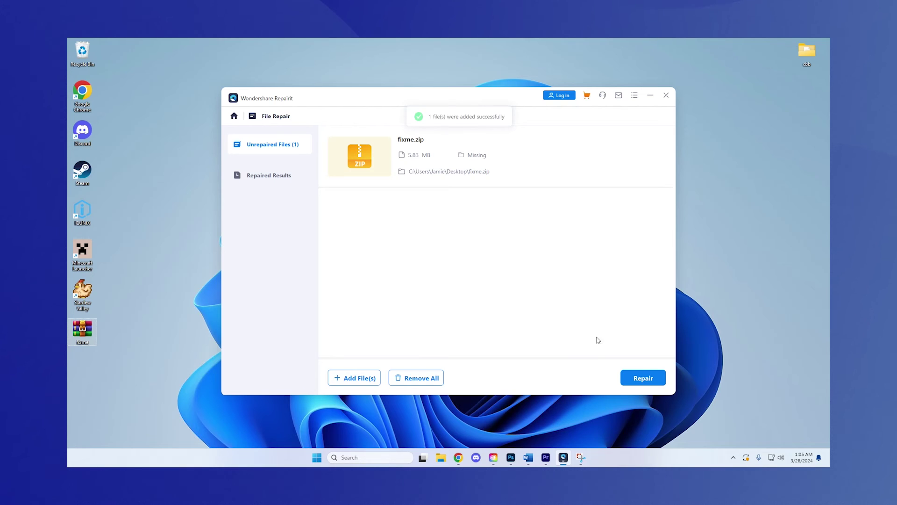
- Repair fixme.zip in Repairit and preview the recovered 5.83 MB archive once it shows Successful
{"action": "left_click", "coordinate": [653, 380]}
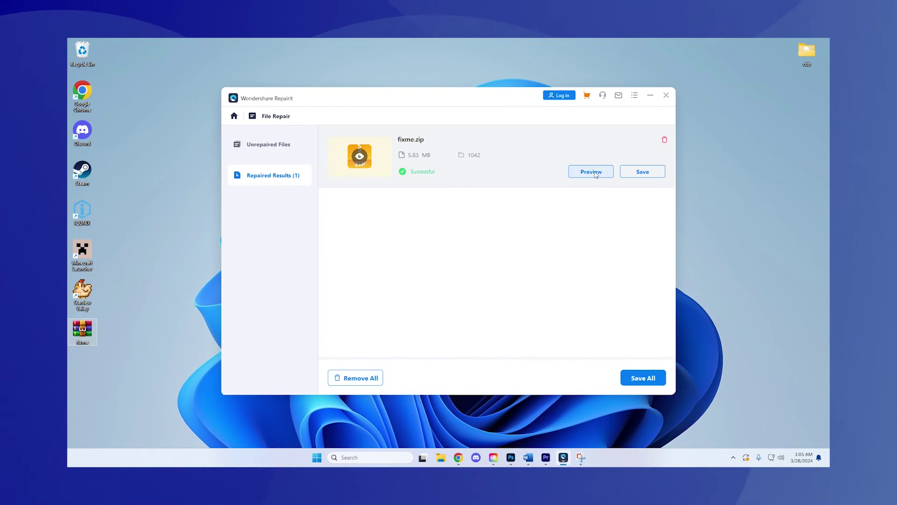
{"action": "left_click", "coordinate": [595, 174]}
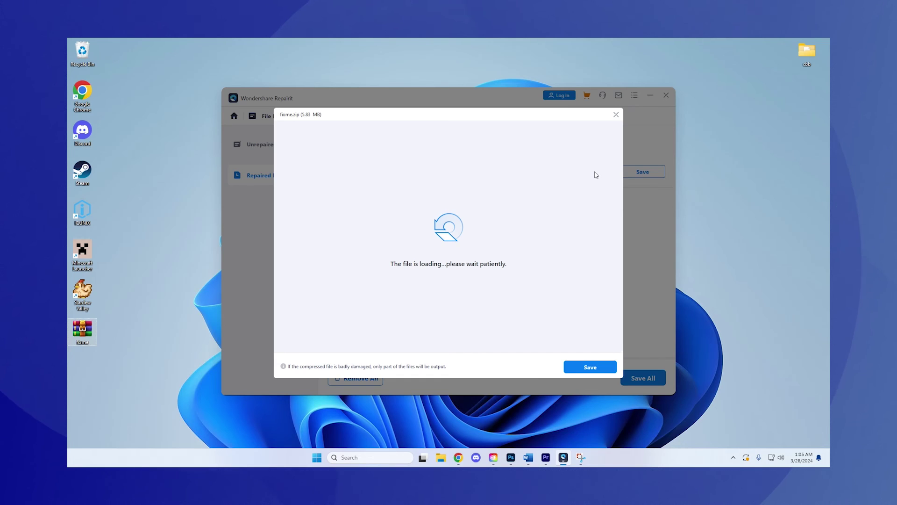